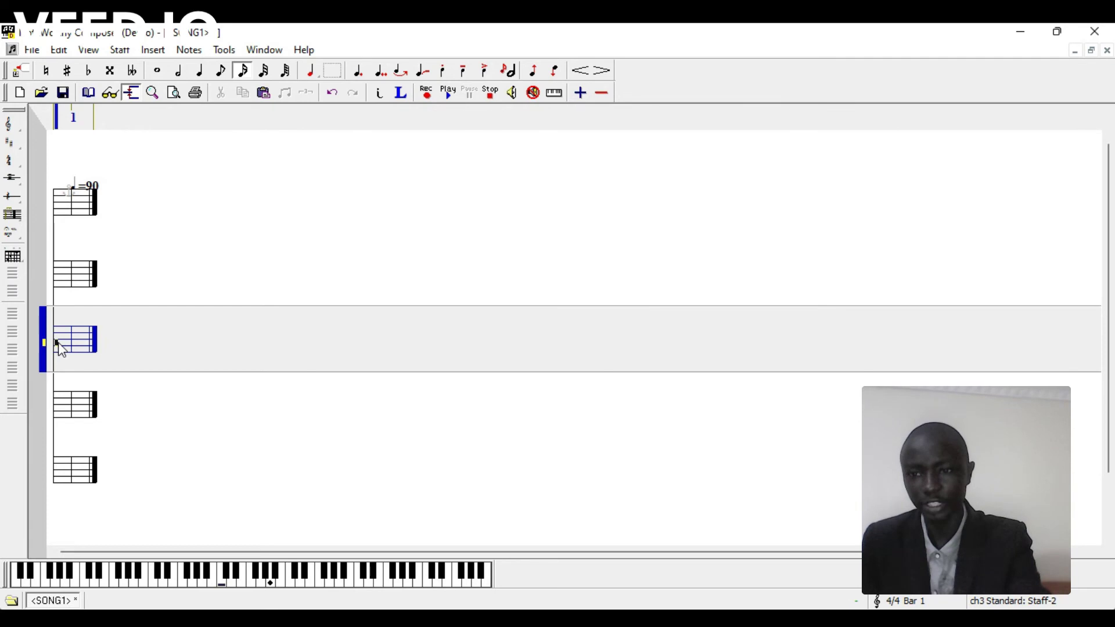
- Switch to crotchet duration and enter four crotchets on the third staff
key("4")
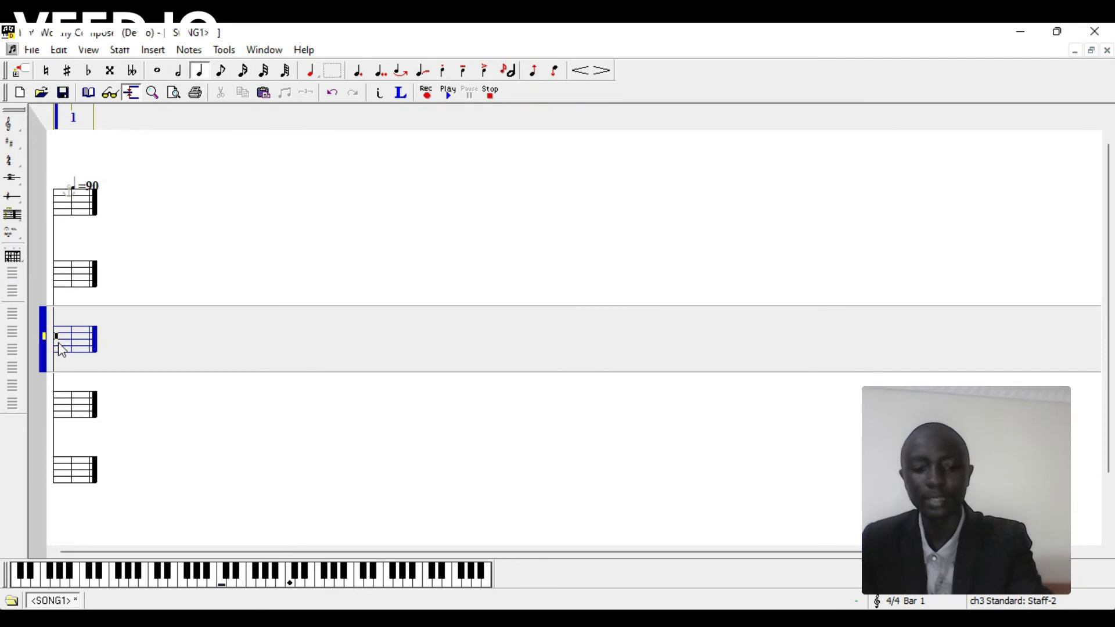
left_click(58, 343)
left_click(58, 342)
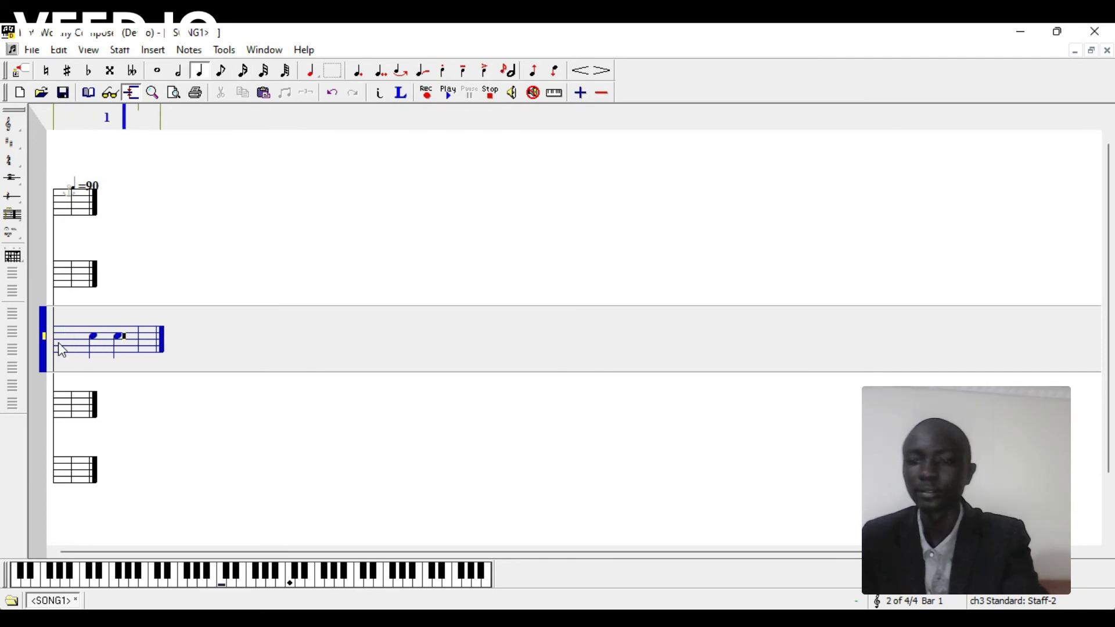
left_click(58, 343)
left_click(58, 342)
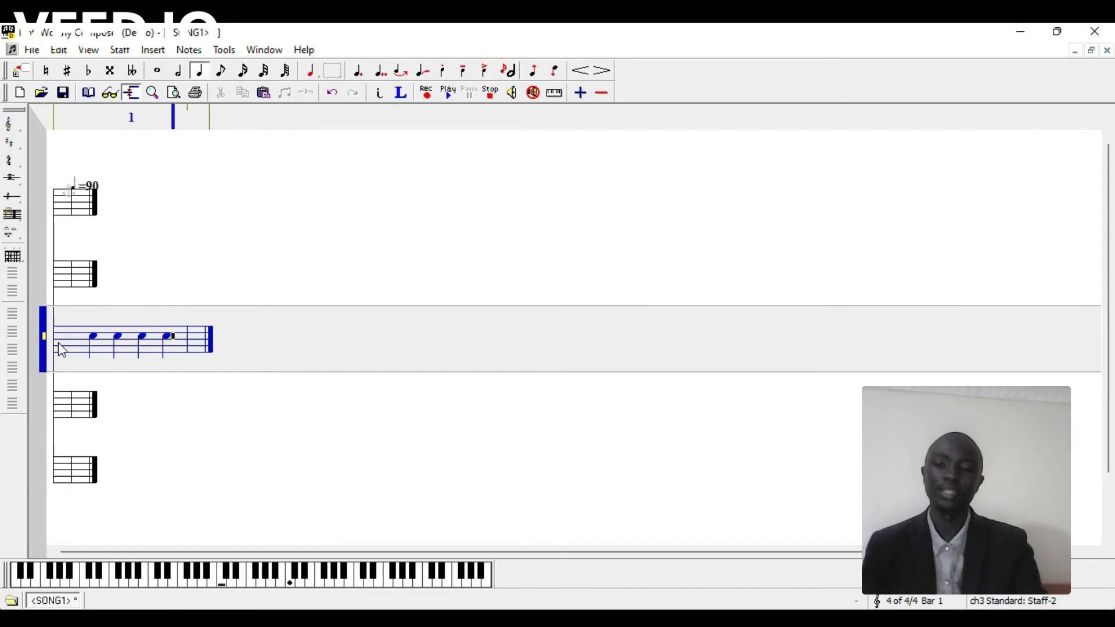
- Delete those crotchets, lower the entry pitch, and re-enter them as low crotchets
key("BackSpace")
key("BackSpace")
key("BackSpace")
key("BackSpace")
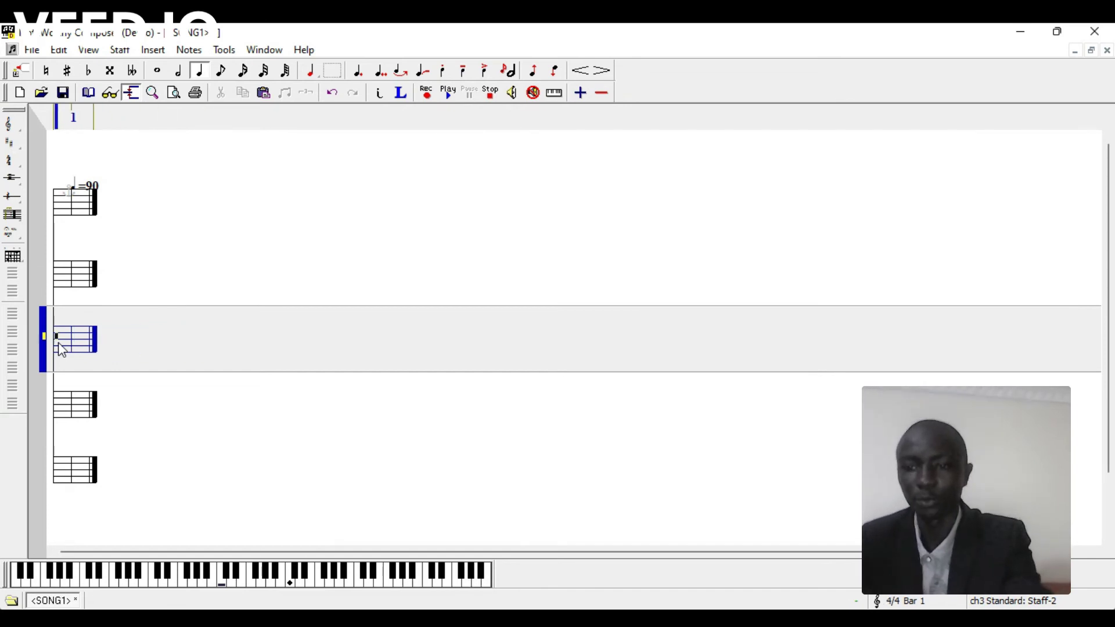
key("Down")
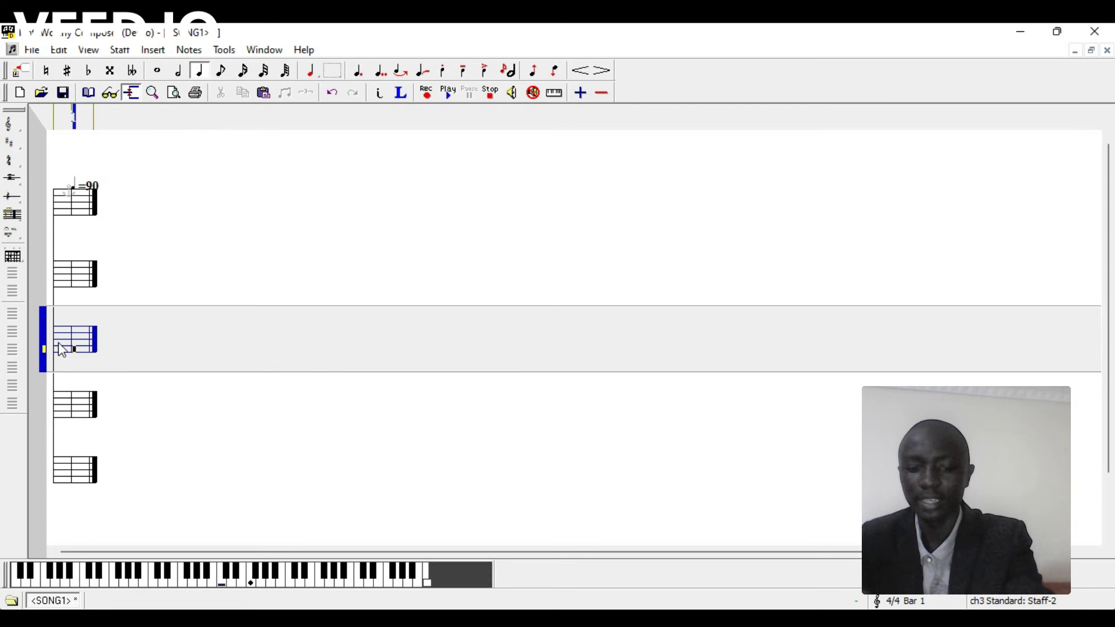
key("Down")
key("Down")
key("Down")
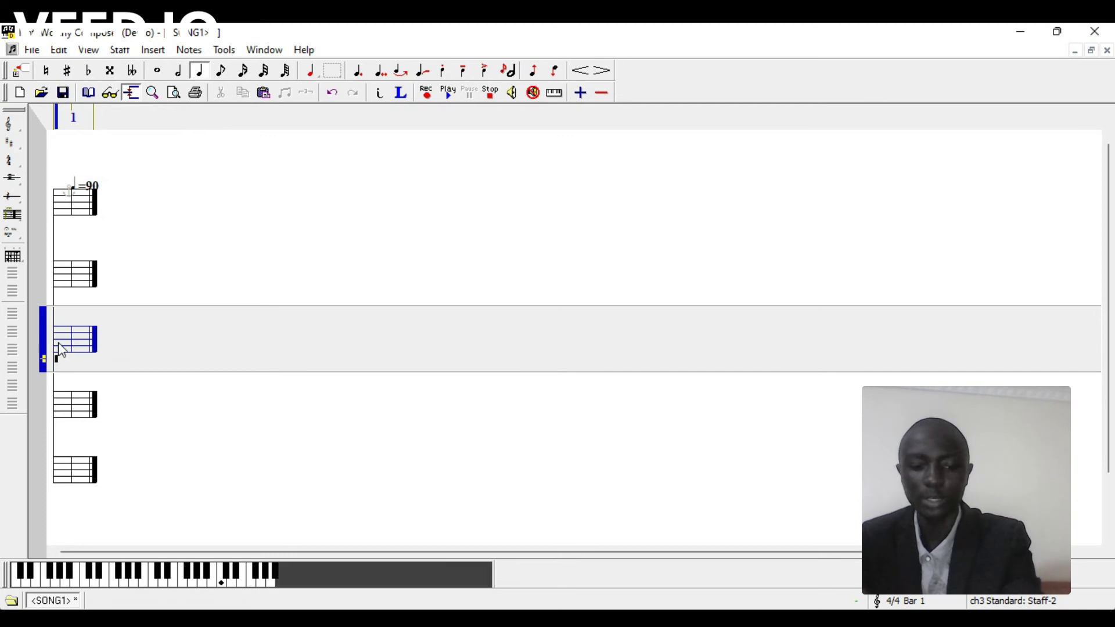
key("Return")
key("Return")
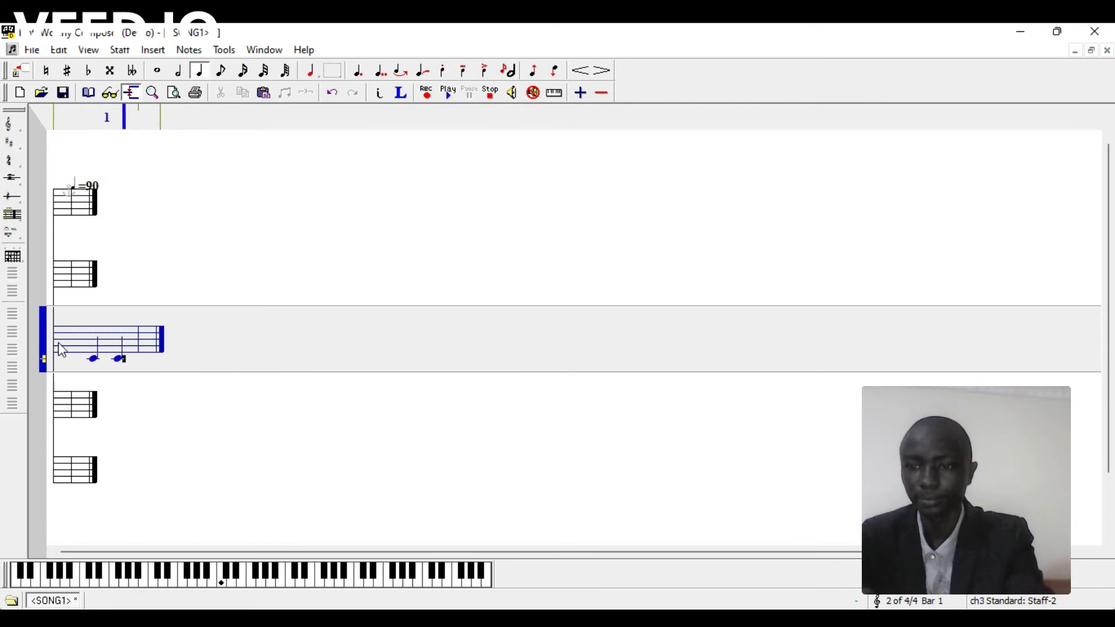
key("Return")
key("Return")
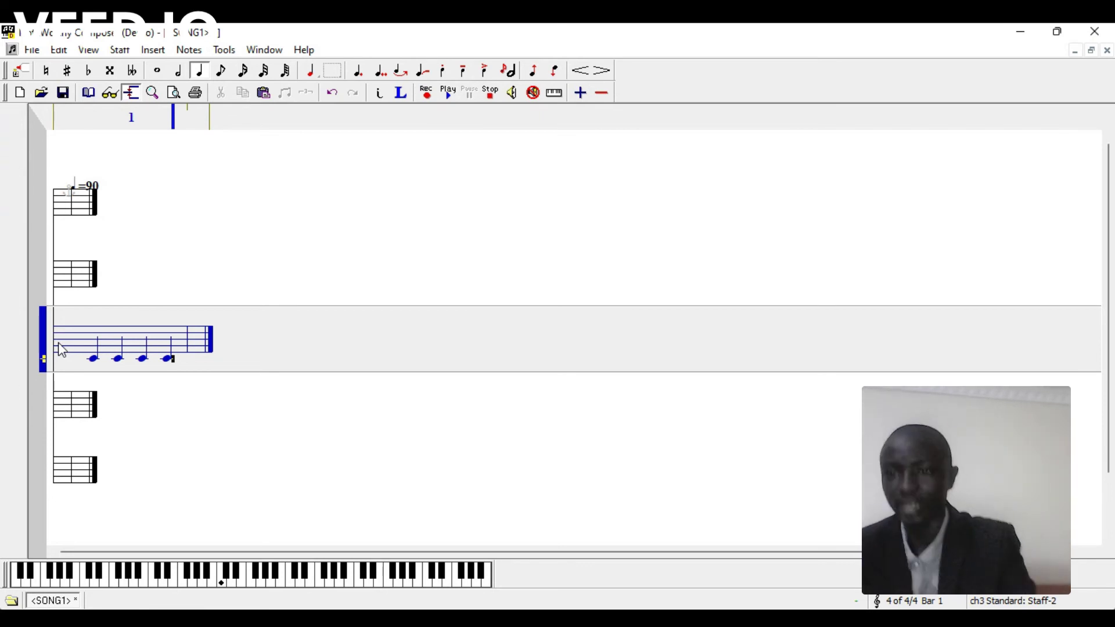
left_click(50, 288)
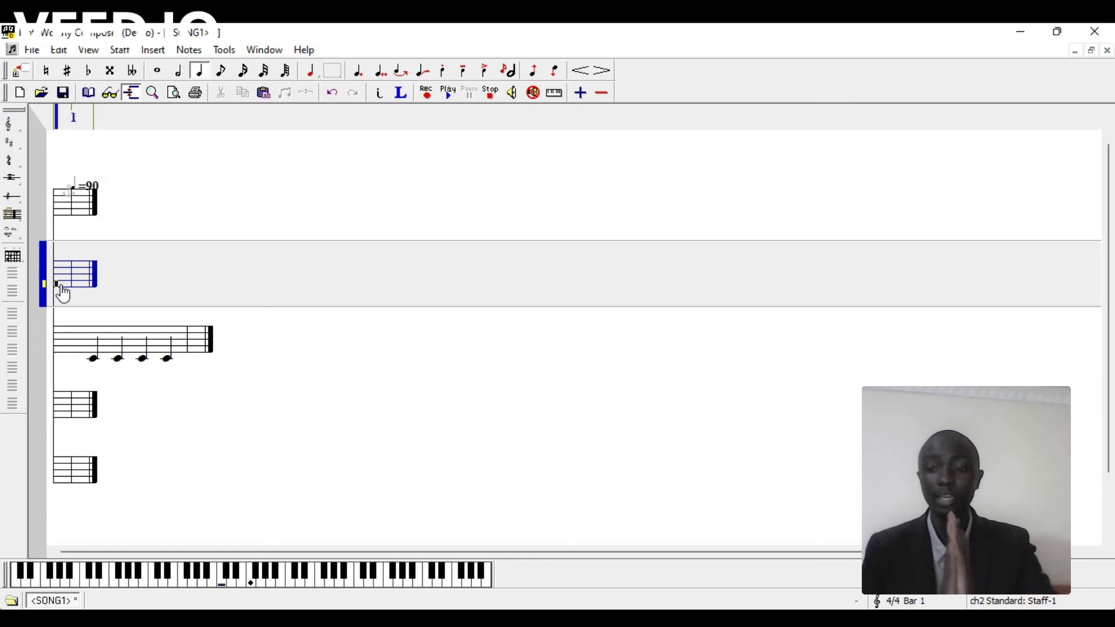
- Enter two low minims at the same pitch on the second staff
left_click(63, 293)
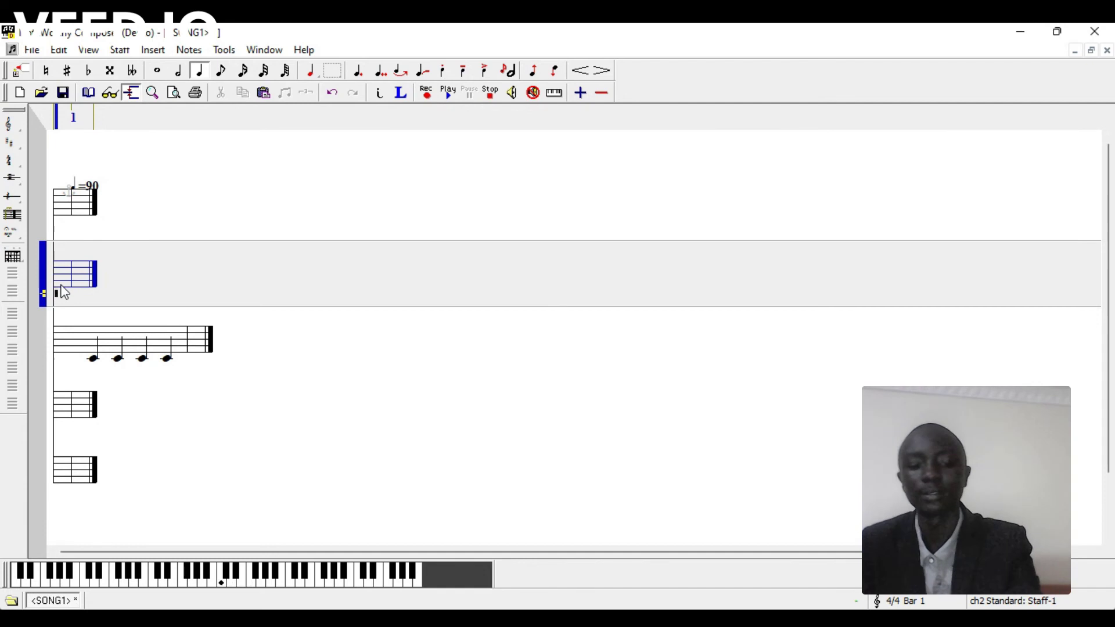
key("2")
key("Return")
key("Return")
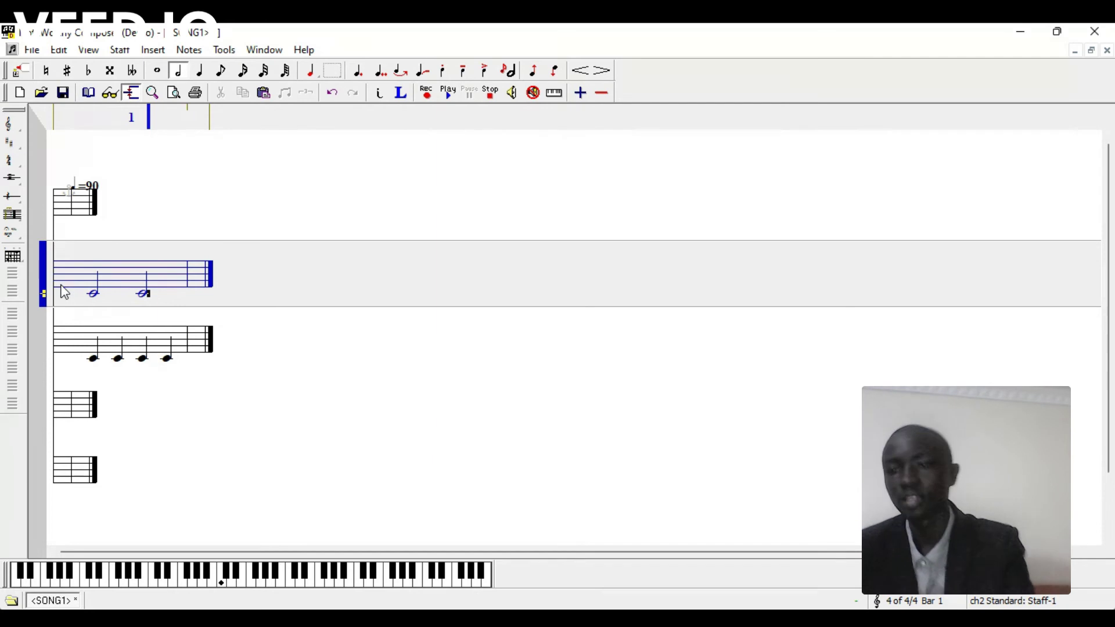
left_click(57, 220)
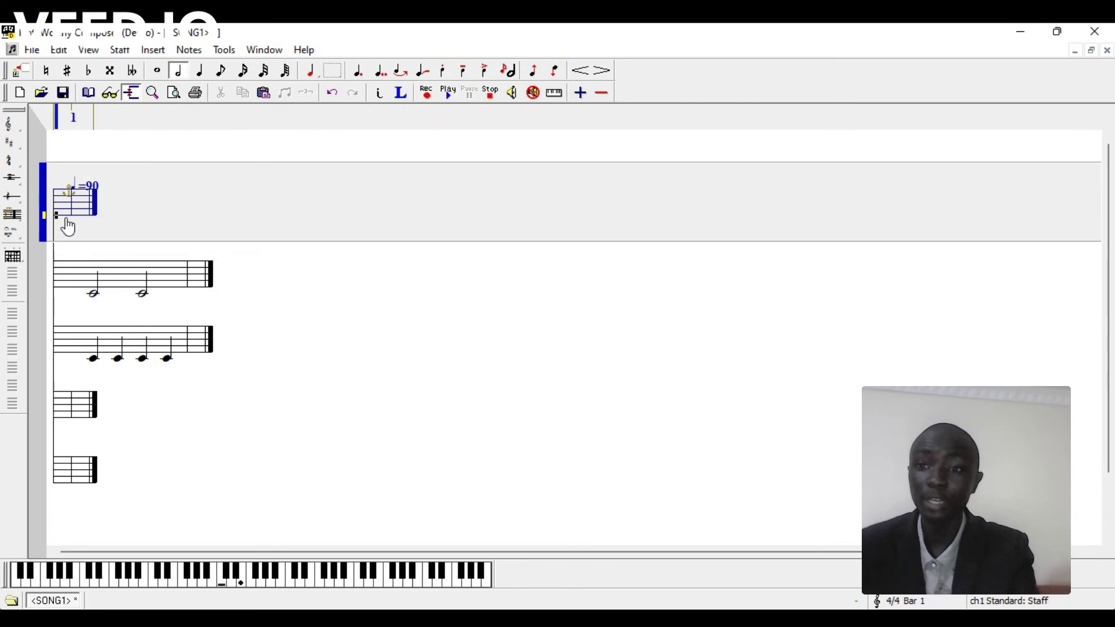
- Enter one low semibreve on the top staff to fill its bar
key("1")
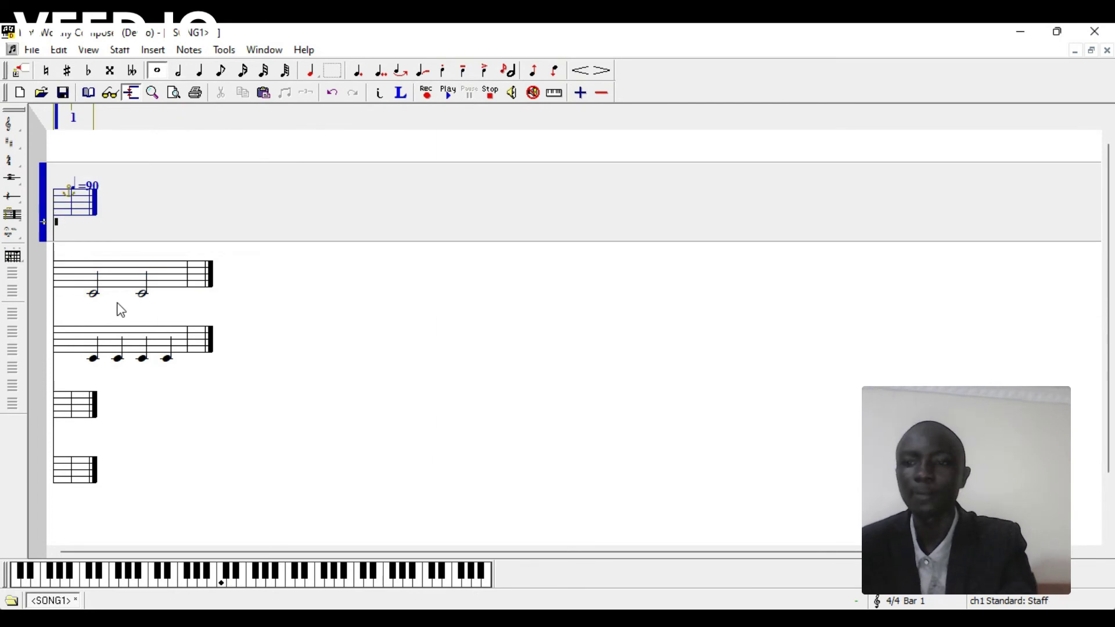
key("Return")
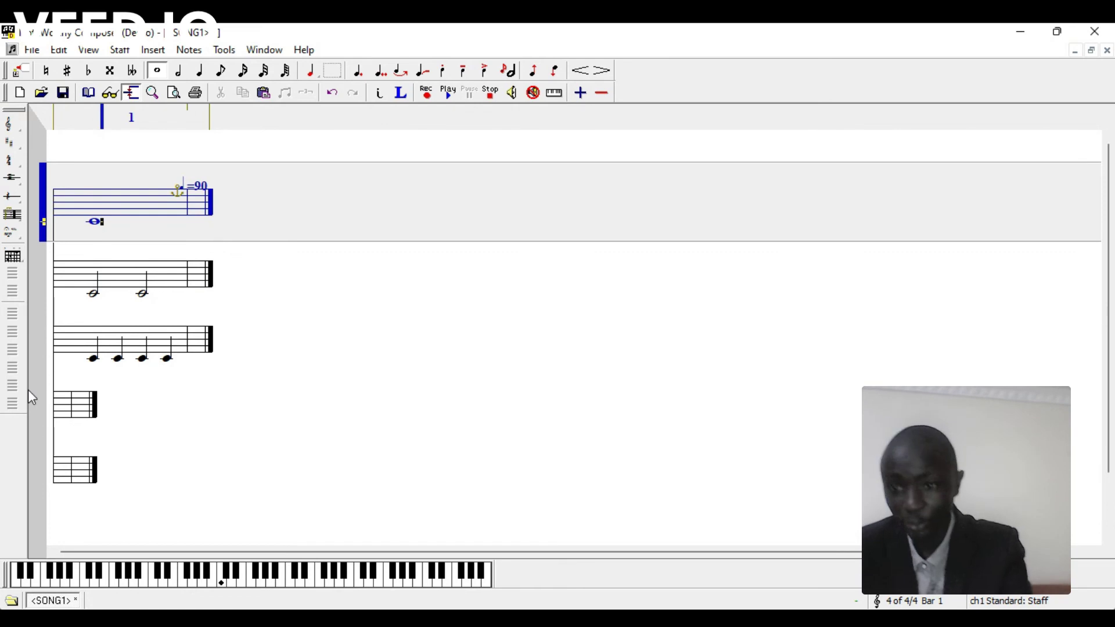
- Enter eight quavers at middle C on the fourth staff to fill its bar
left_click(57, 410)
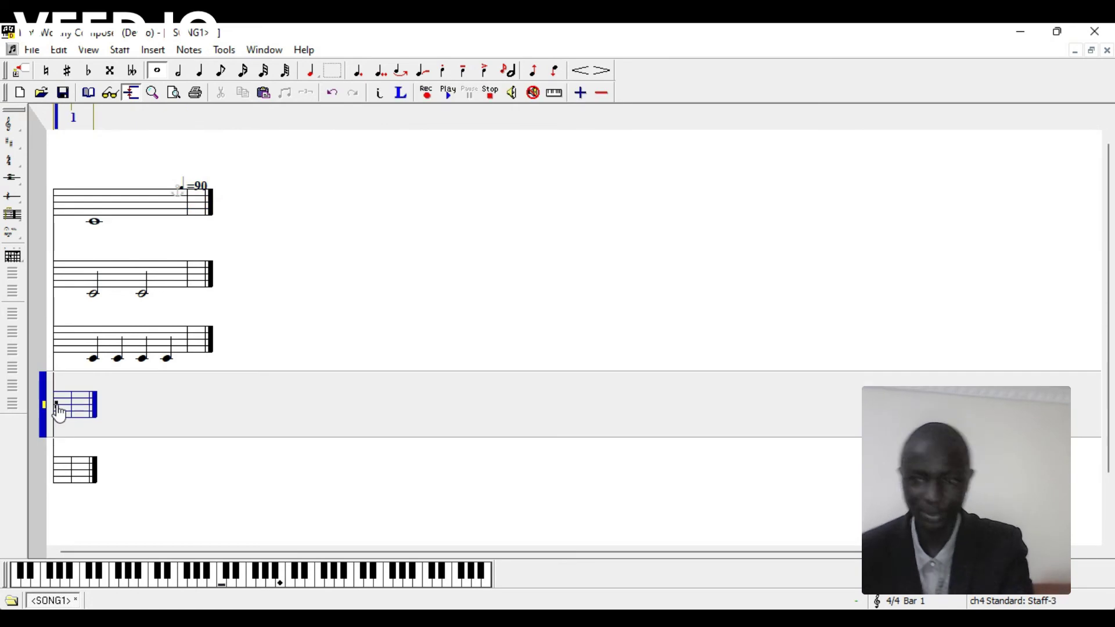
key("Down")
key("Down")
key("Down")
key("Down")
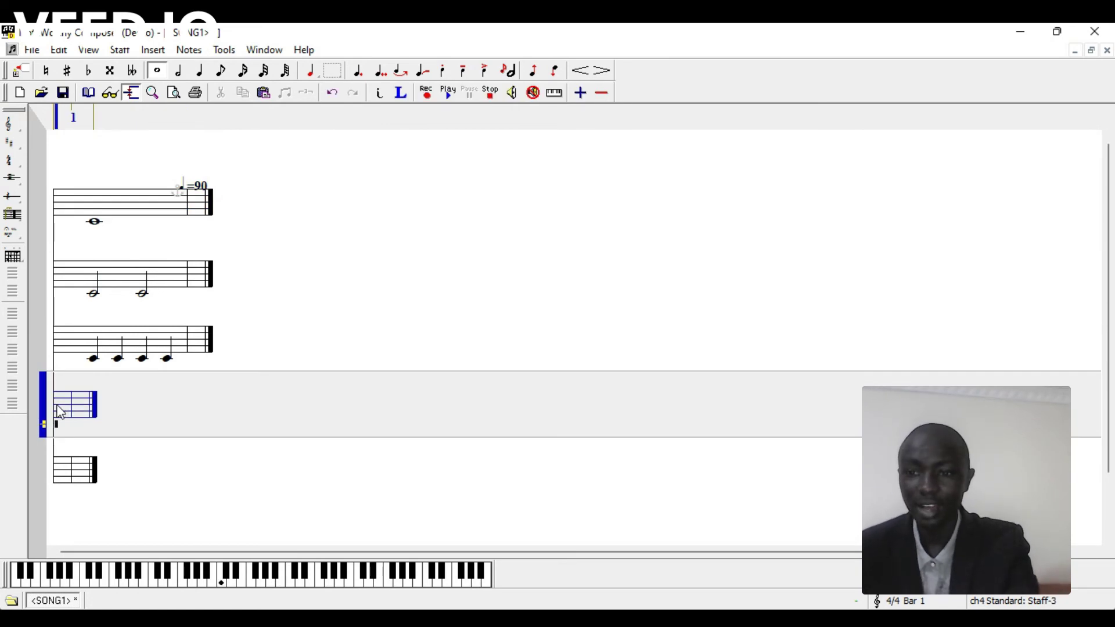
key("4")
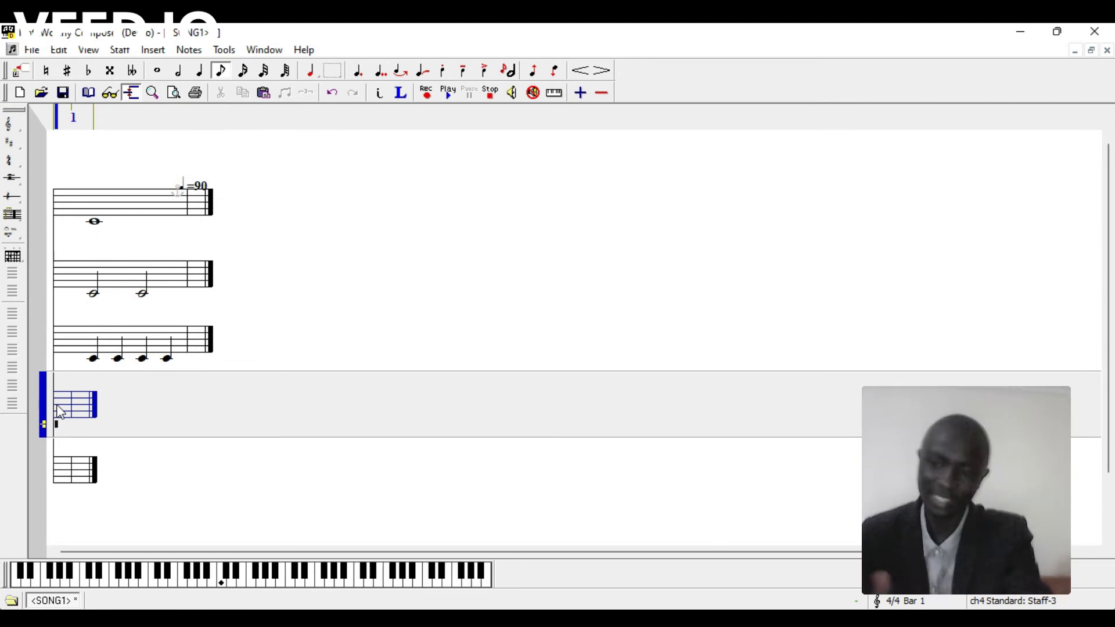
key("Return")
key("Return")
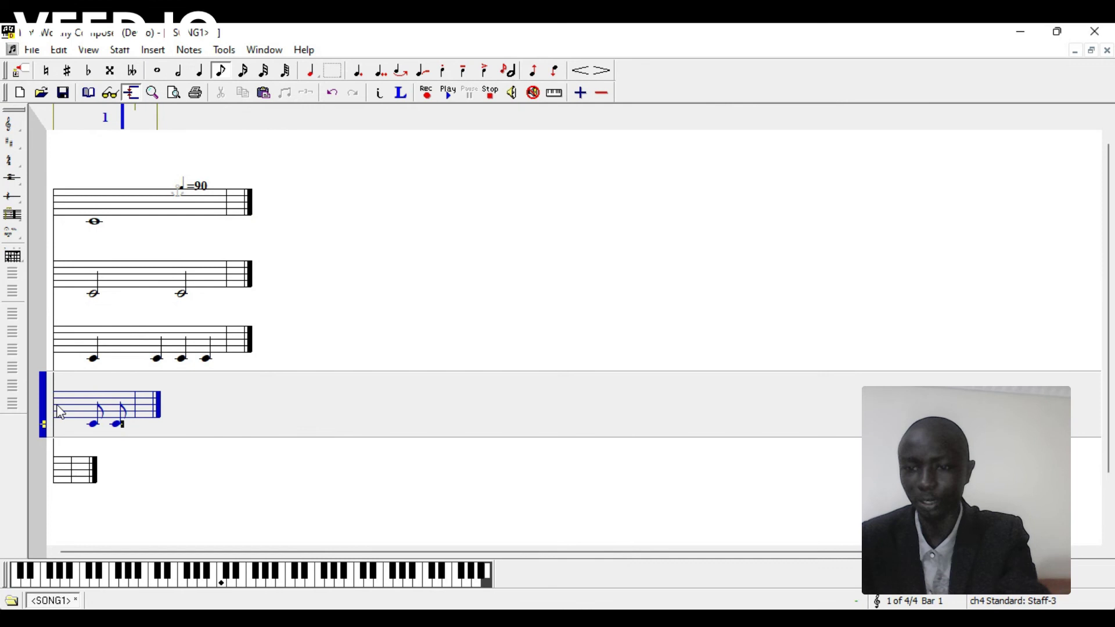
key("Return")
key("Return")
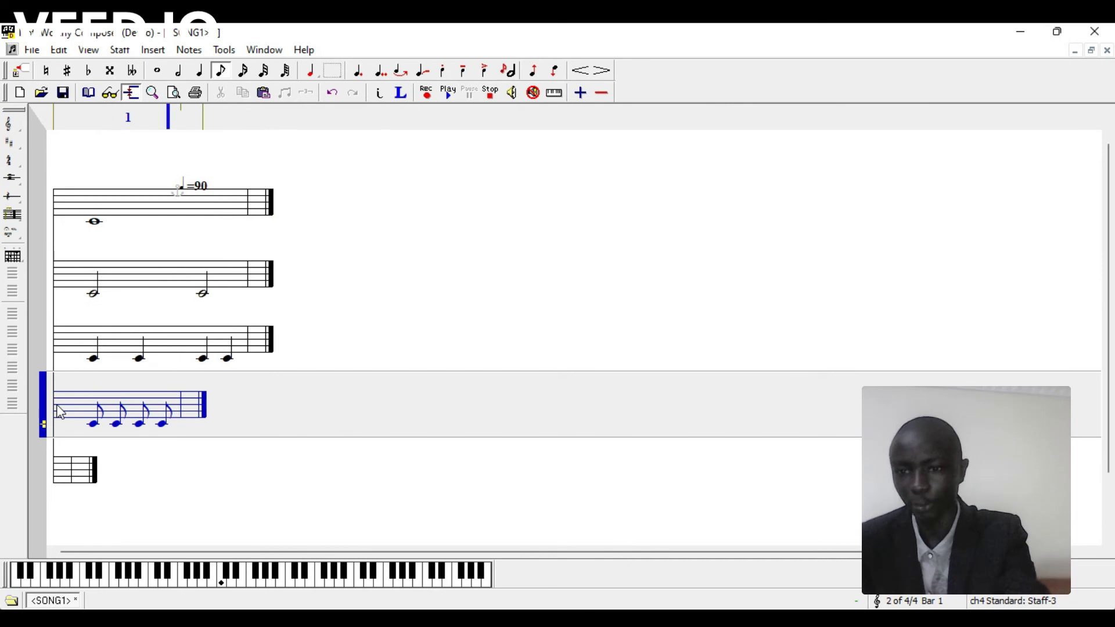
key("Return")
key("Return")
key("Return")
key("Return")
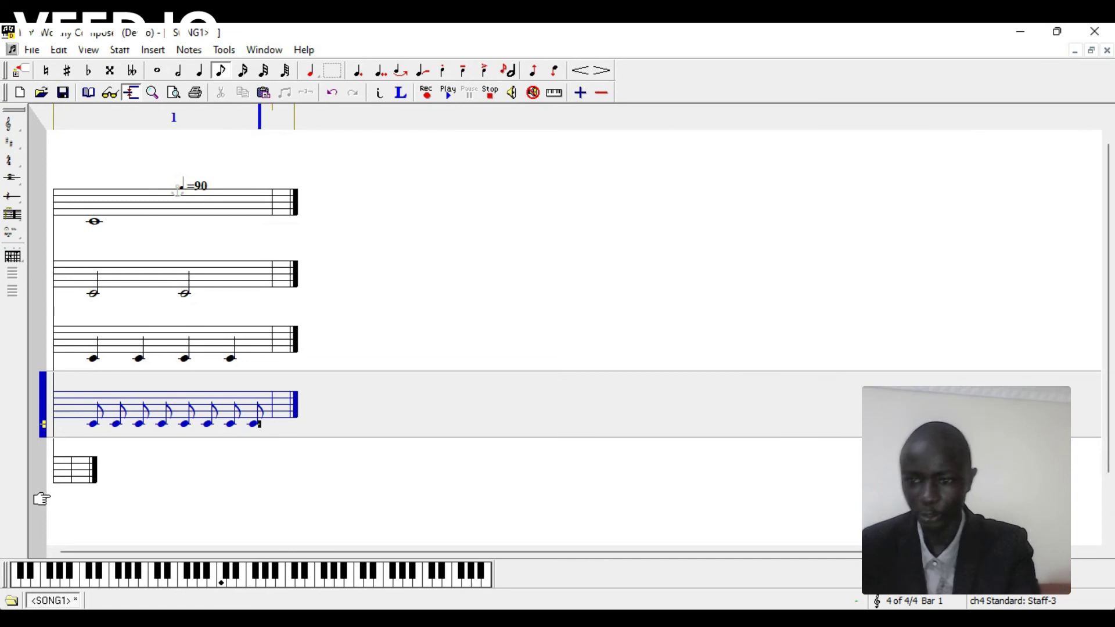
left_click(64, 482)
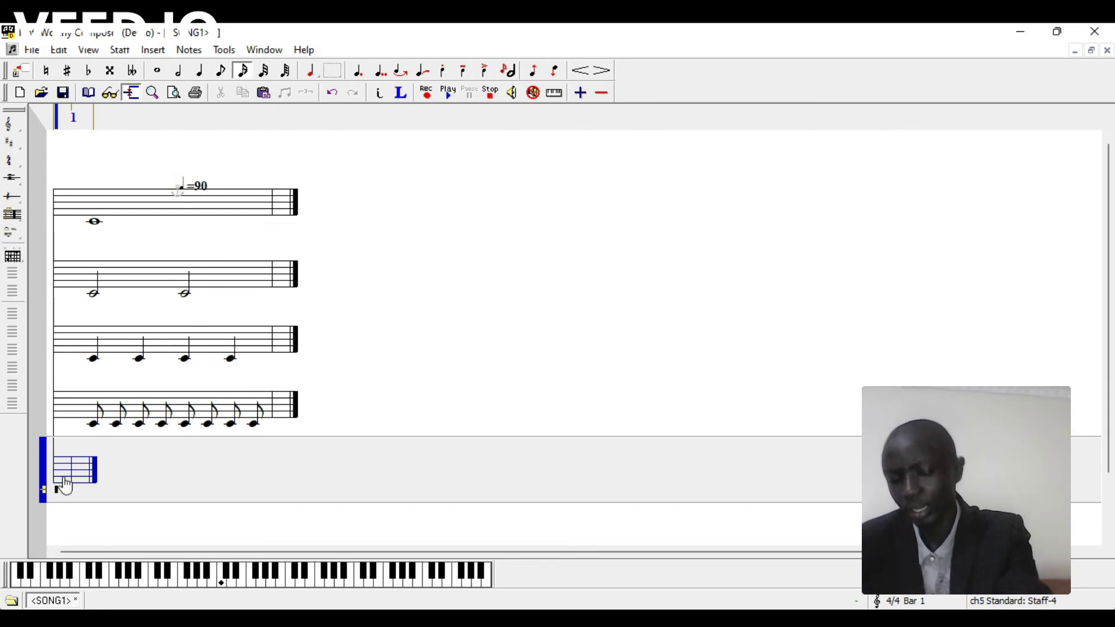
- Add semiquavers to the bottom staff until its 4/4 bar holds sixteen
left_click(65, 486)
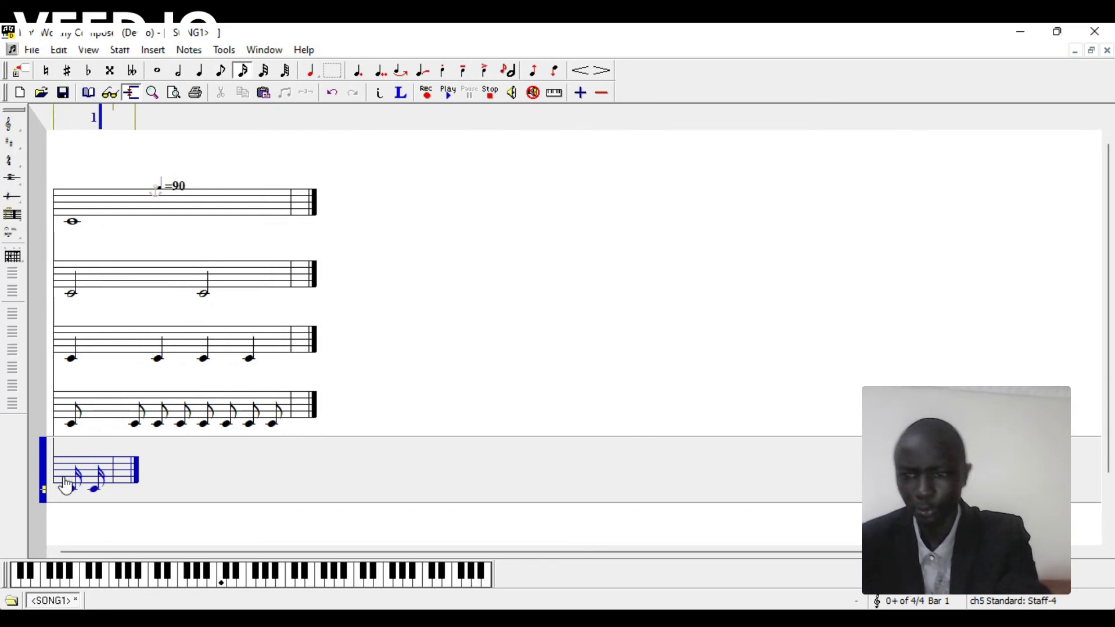
left_click(65, 486)
left_click(65, 487)
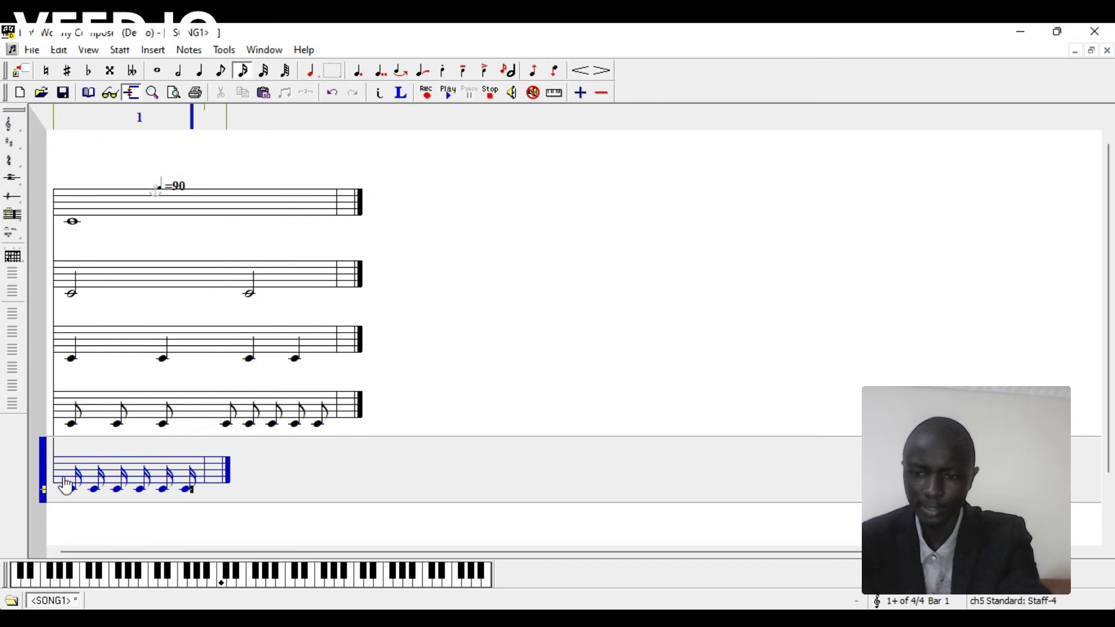
left_click(65, 487)
left_click(65, 487)
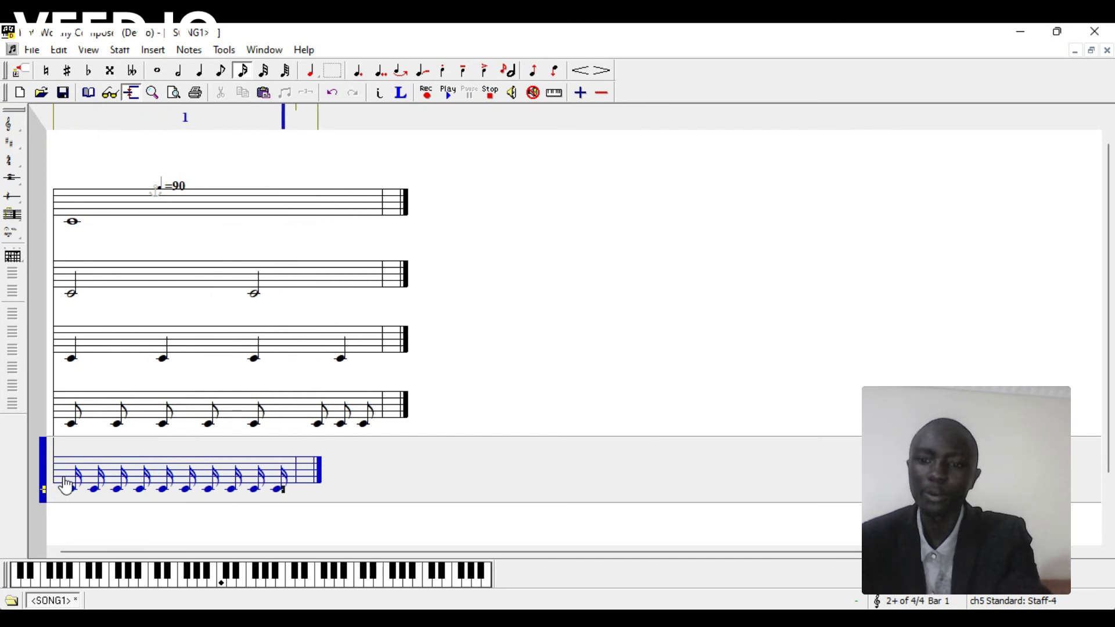
left_click(65, 487)
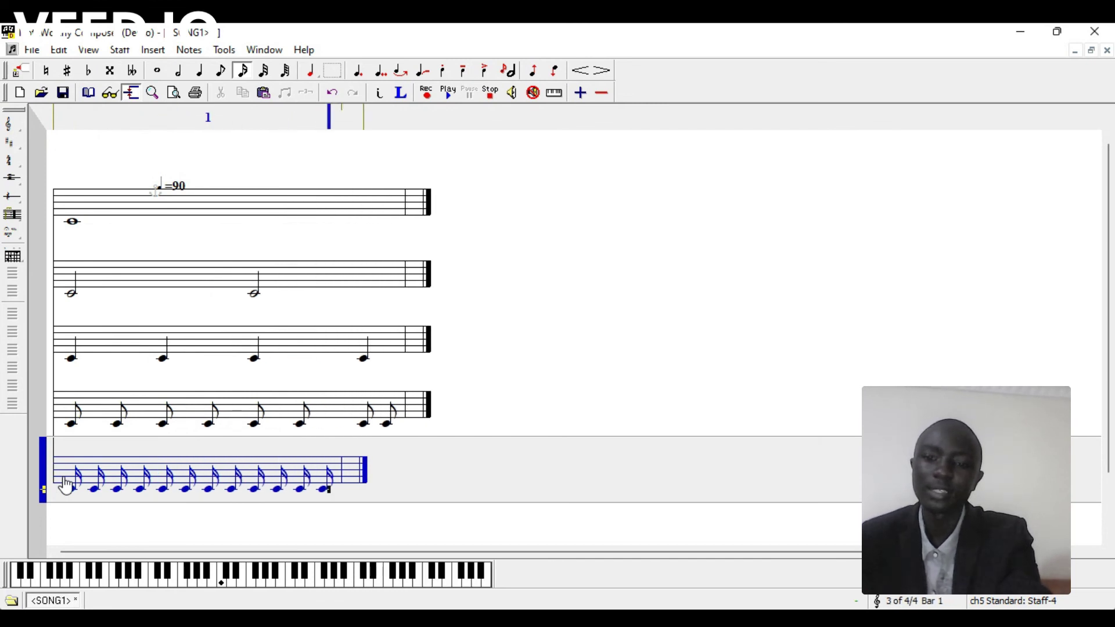
left_click(65, 487)
left_click(65, 487)
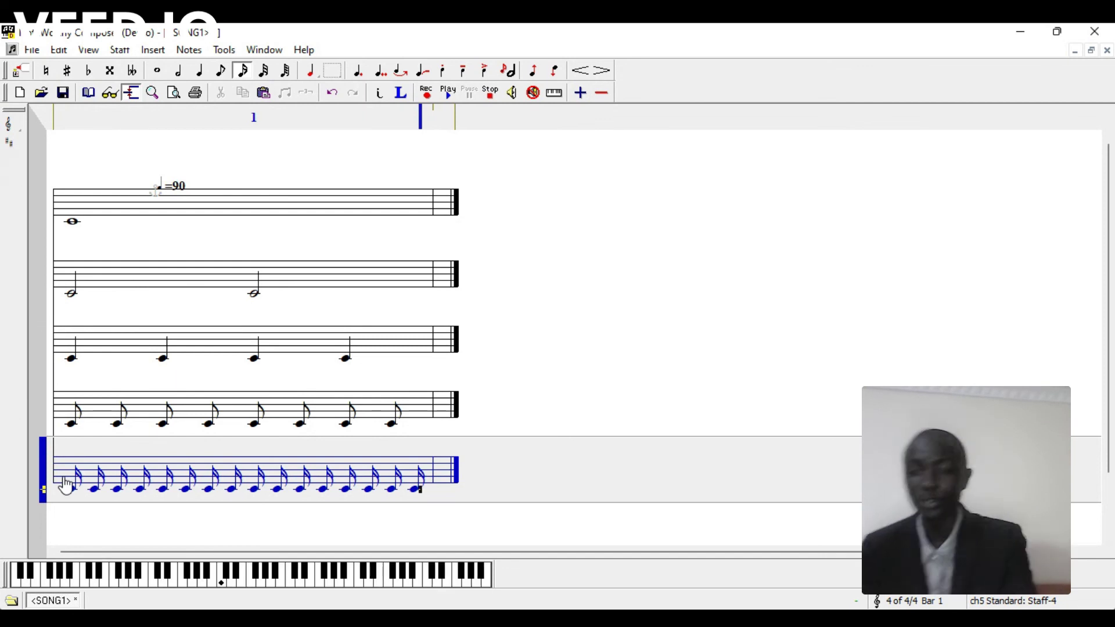
- Select the fourth staff's first two quavers and beam them with Ctrl+B
left_click(119, 424)
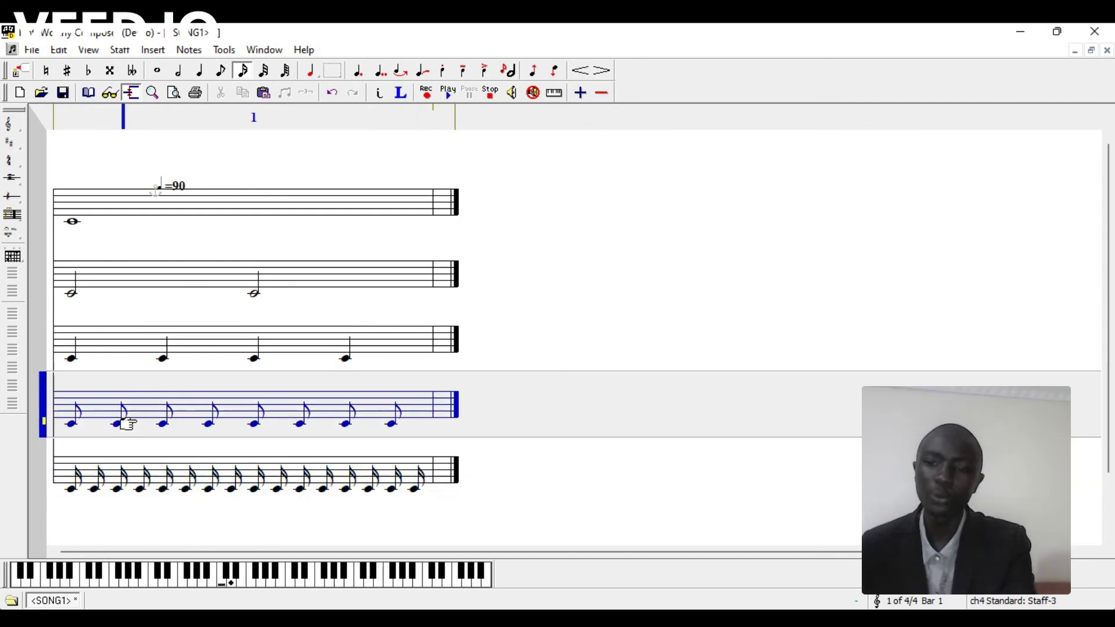
left_click(120, 421)
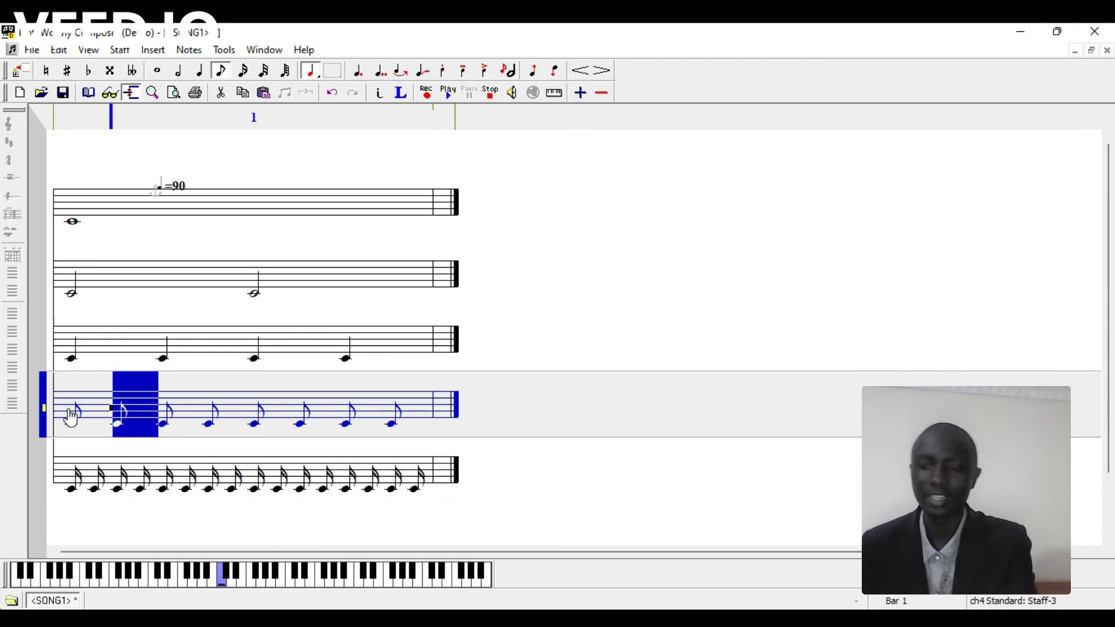
left_click(70, 412)
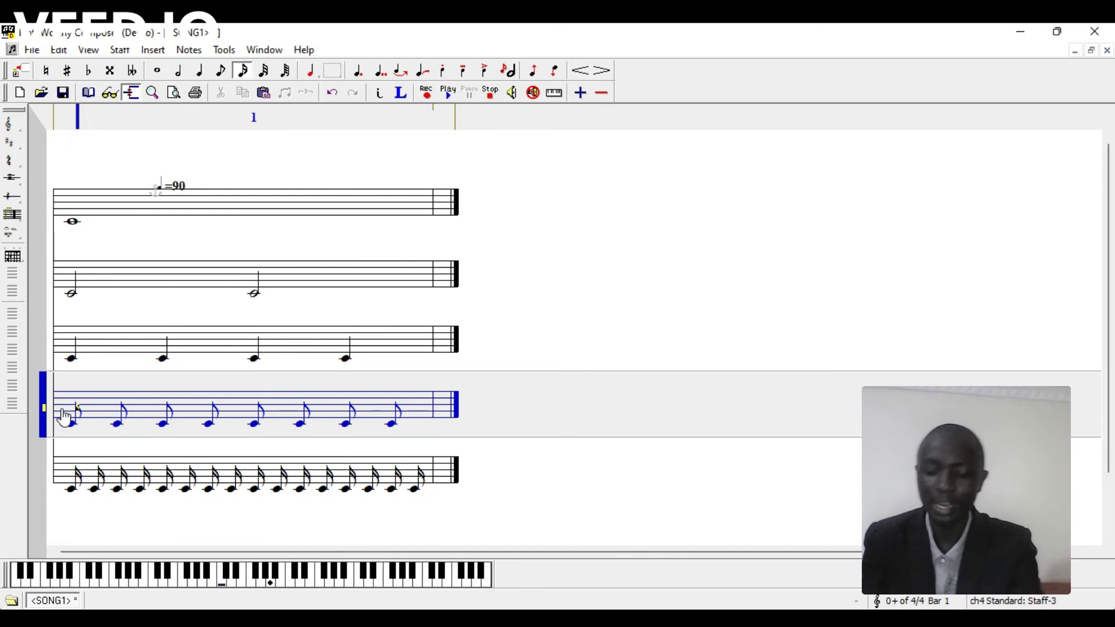
left_click_drag(65, 416, 116, 417)
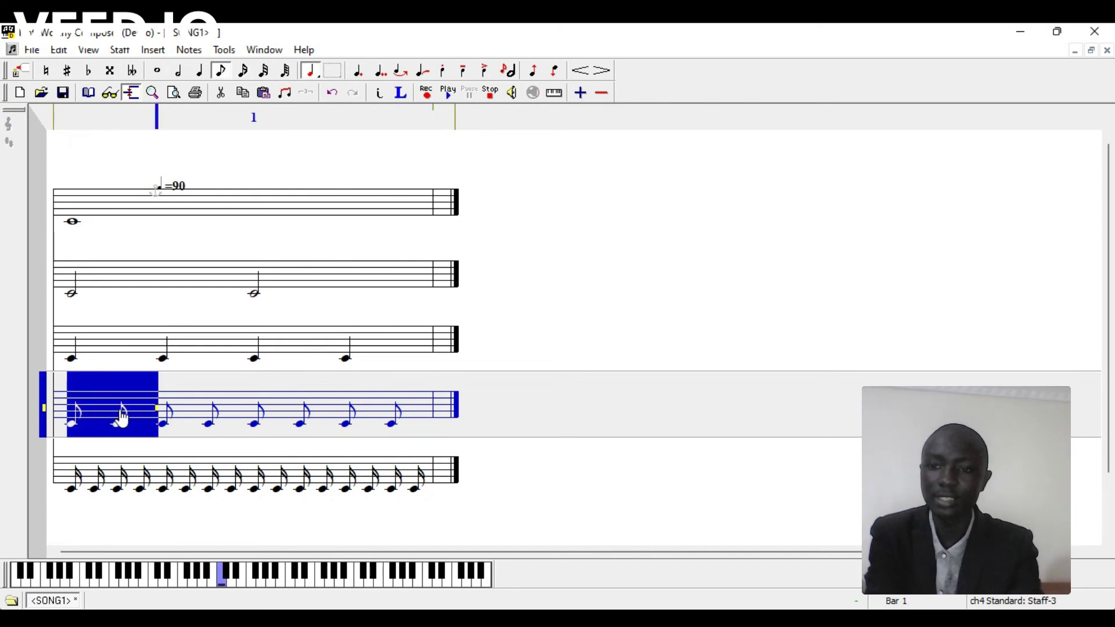
key("ctrl+b")
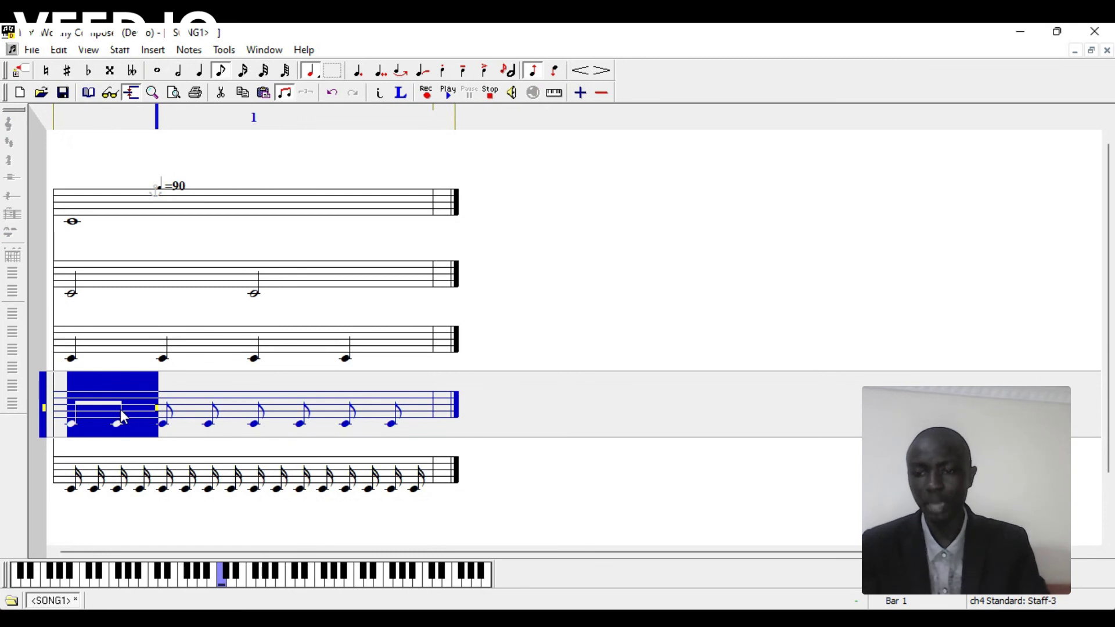
left_click(100, 358)
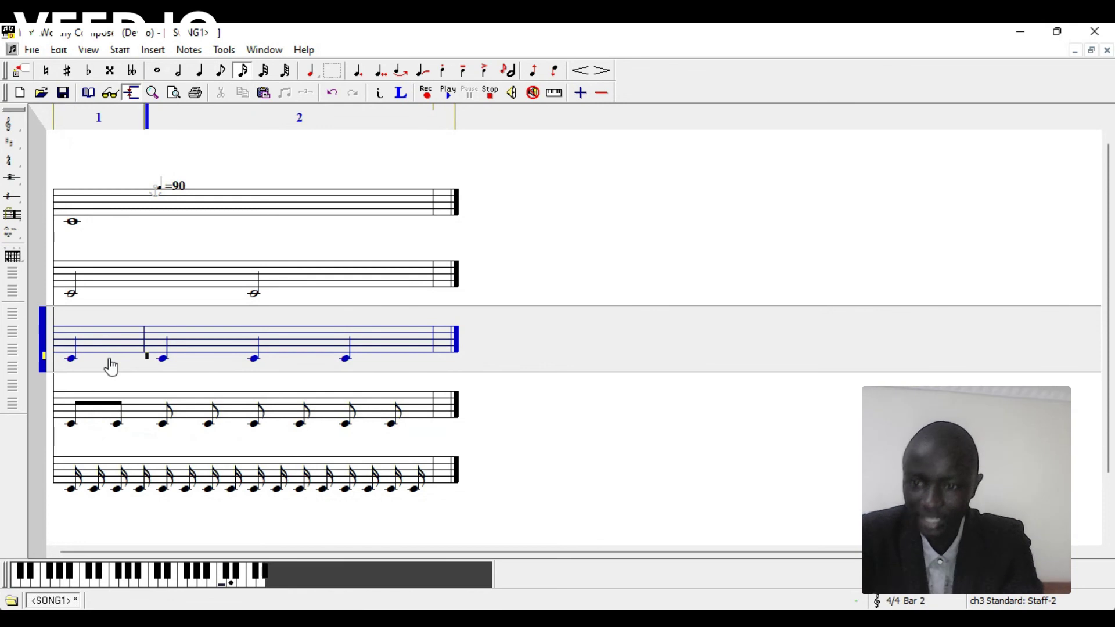
left_click(132, 404)
left_click(143, 406)
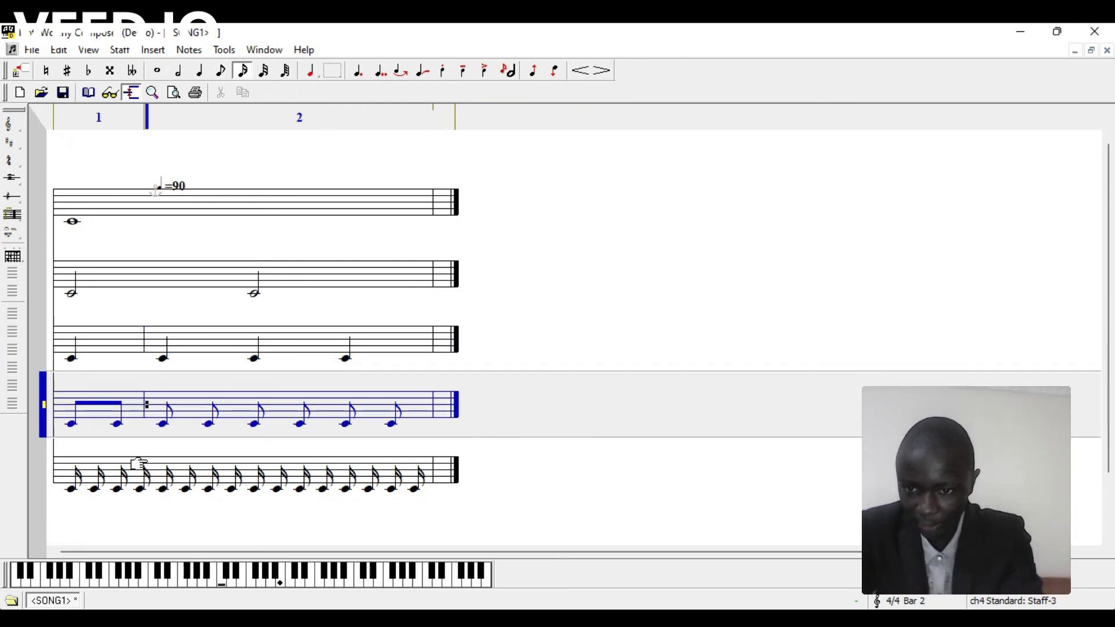
- Select the bottom staff's first four semiquavers and beam them with Ctrl+B
left_click(152, 474)
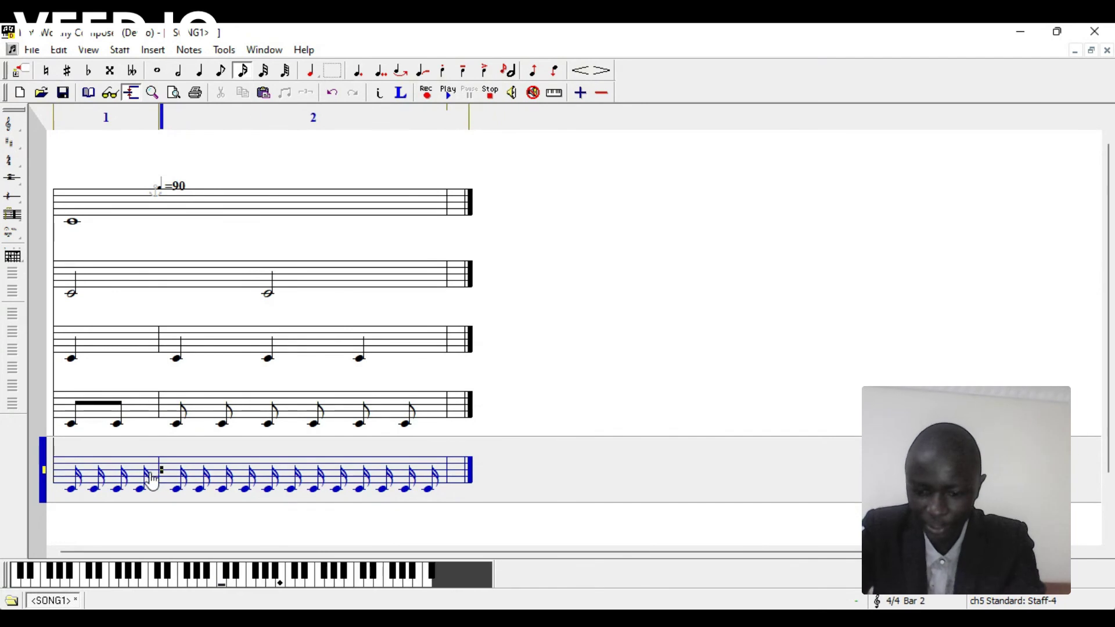
left_click_drag(154, 476, 65, 481)
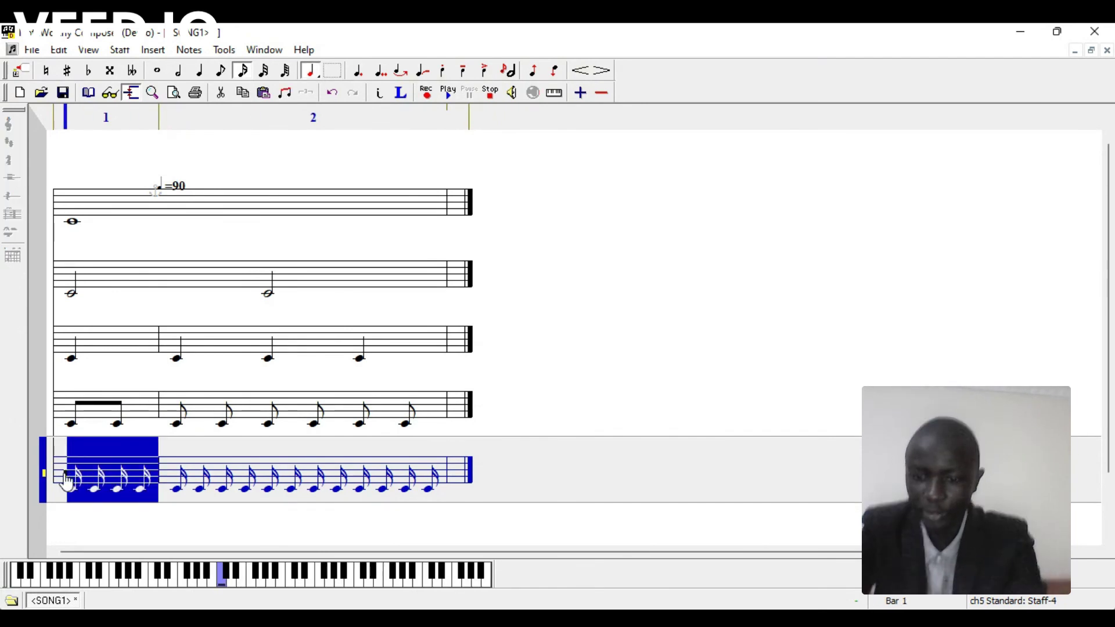
key("ctrl+b")
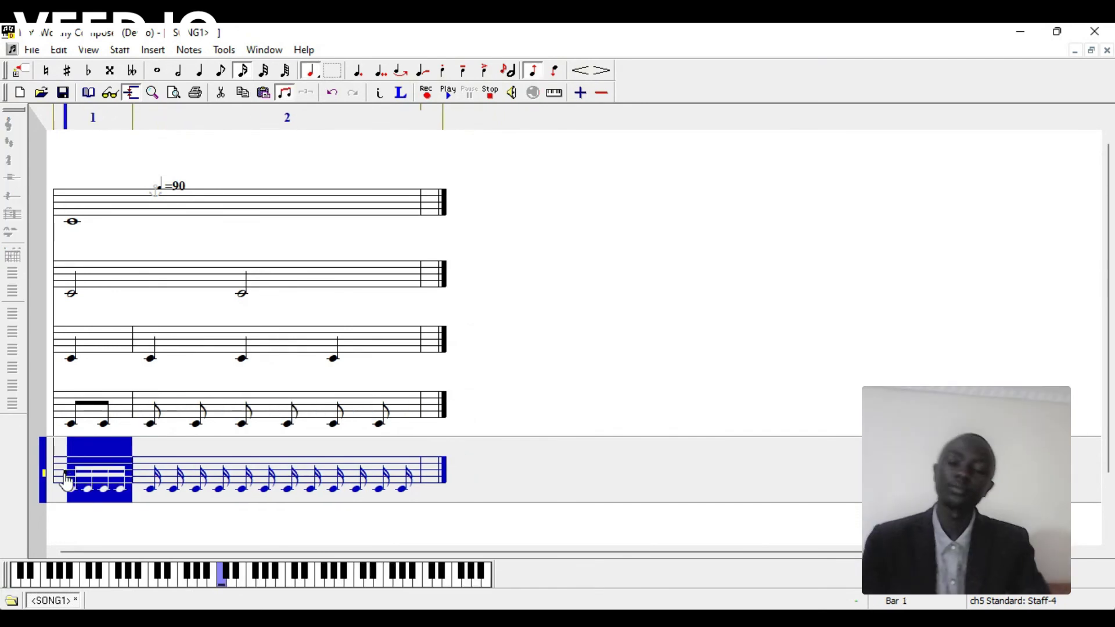
left_click(141, 407)
left_click_drag(142, 423, 199, 423)
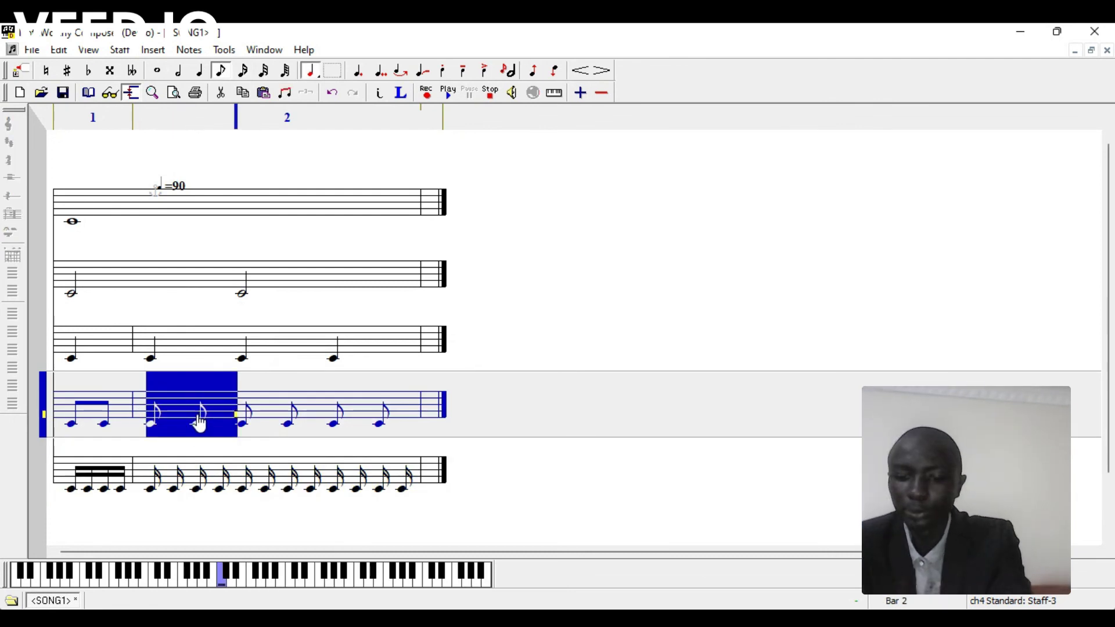
- Beam the remaining quaver pairs in bar 2 of the fourth staff
left_click(259, 423)
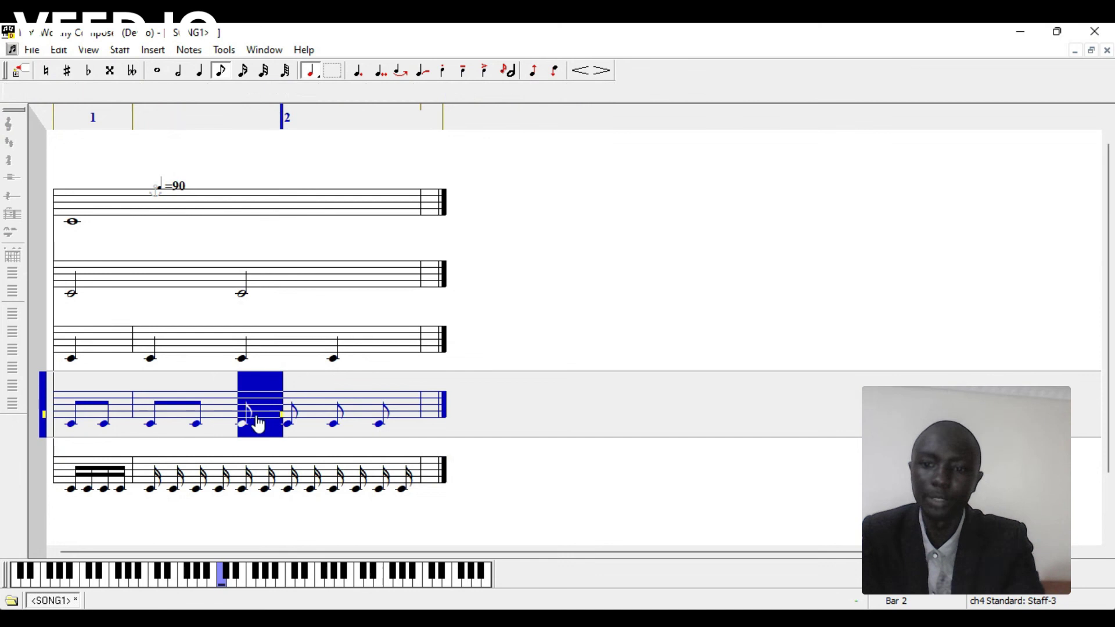
left_click_drag(260, 425, 288, 422)
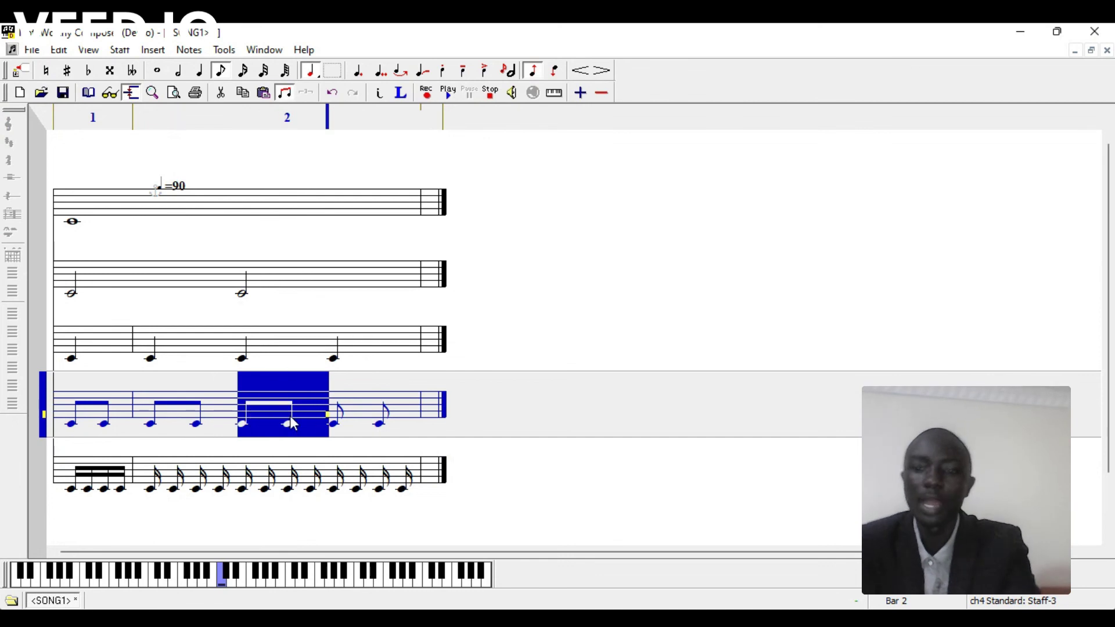
left_click_drag(334, 423, 383, 413)
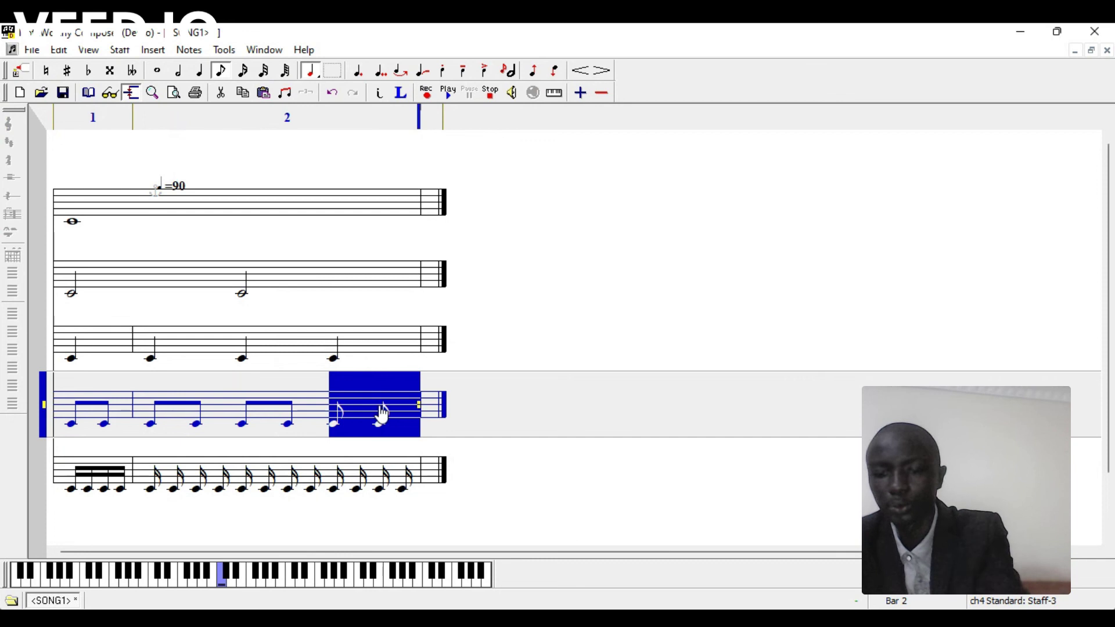
left_click_drag(383, 414, 383, 414)
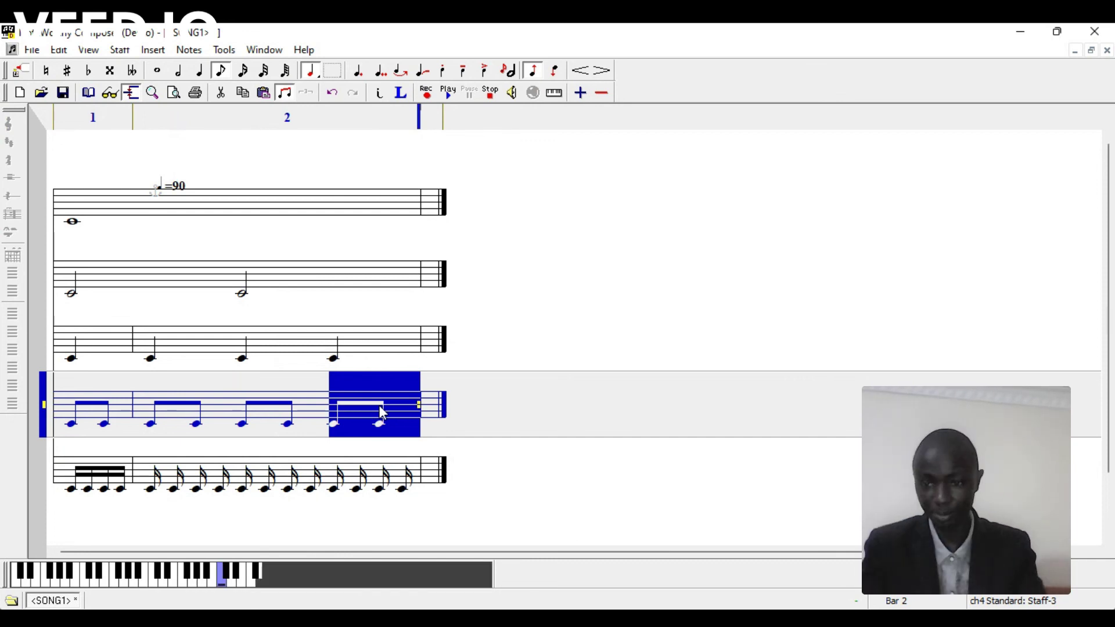
- Beam each group of four semiquavers in bar 2 of the bottom staff with Ctrl+B
left_click(142, 487)
left_click_drag(145, 487, 220, 494)
key("ctrl+b")
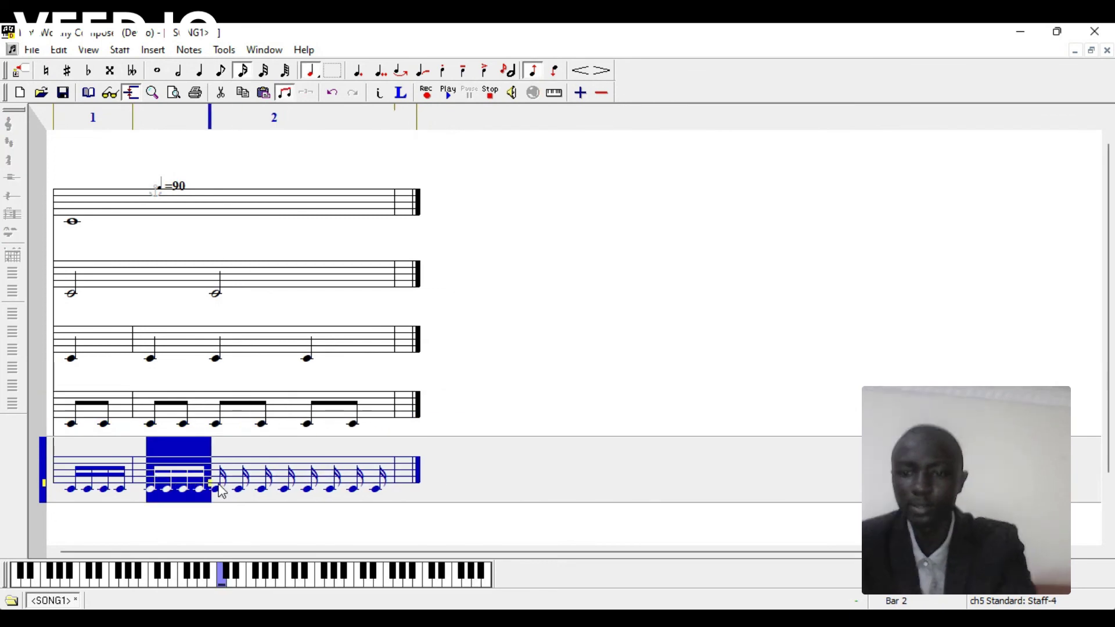
left_click(210, 473)
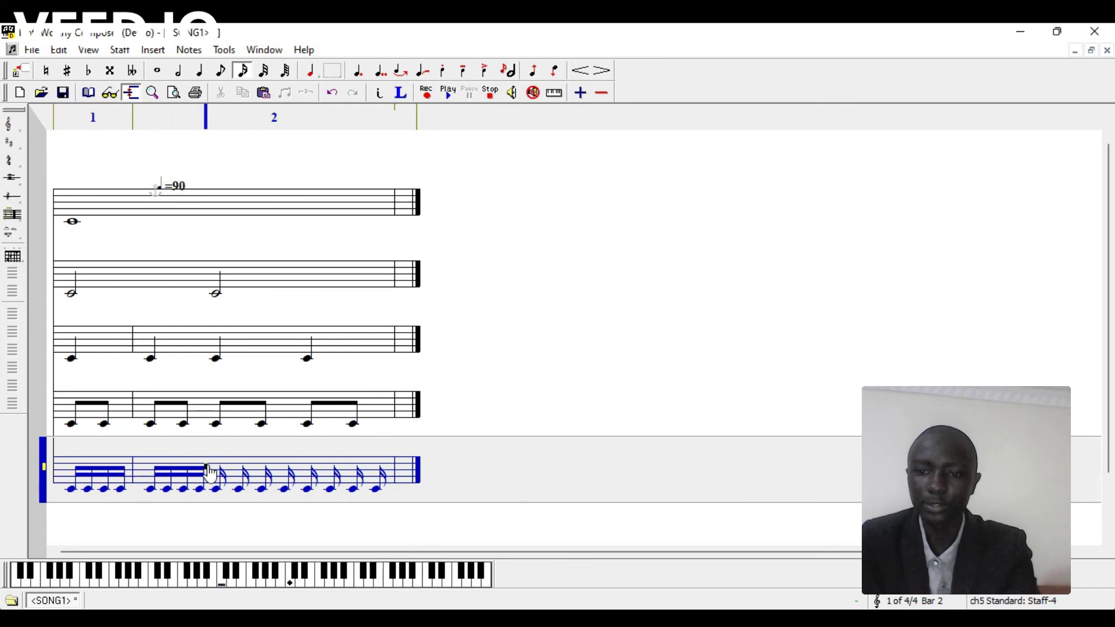
left_click_drag(210, 473, 288, 478)
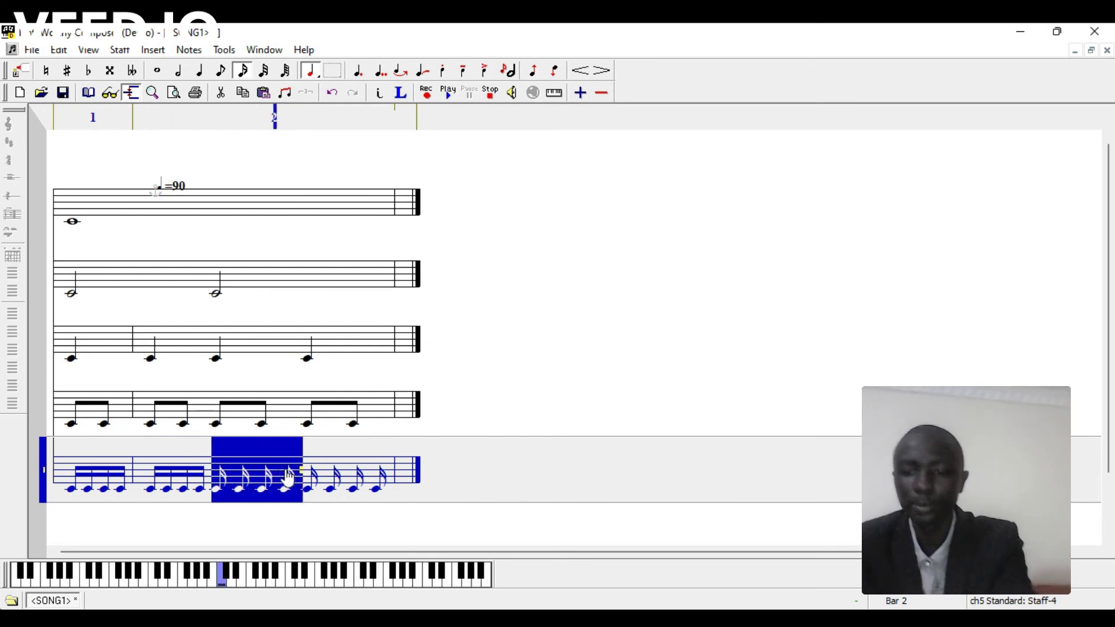
key("ctrl+b")
left_click(281, 465)
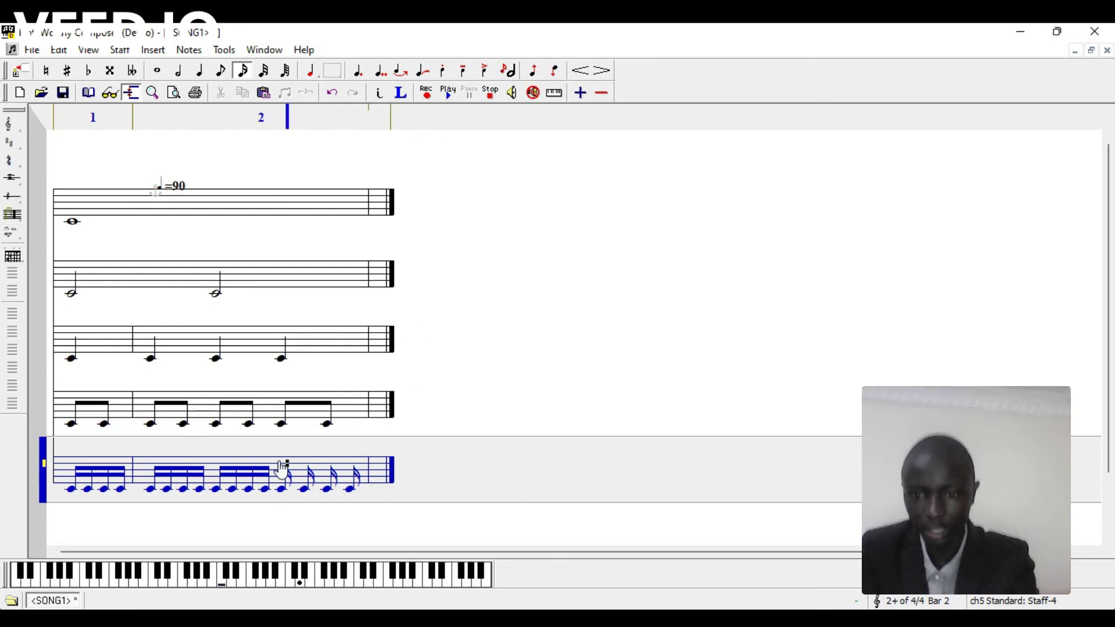
left_click_drag(299, 470, 325, 484)
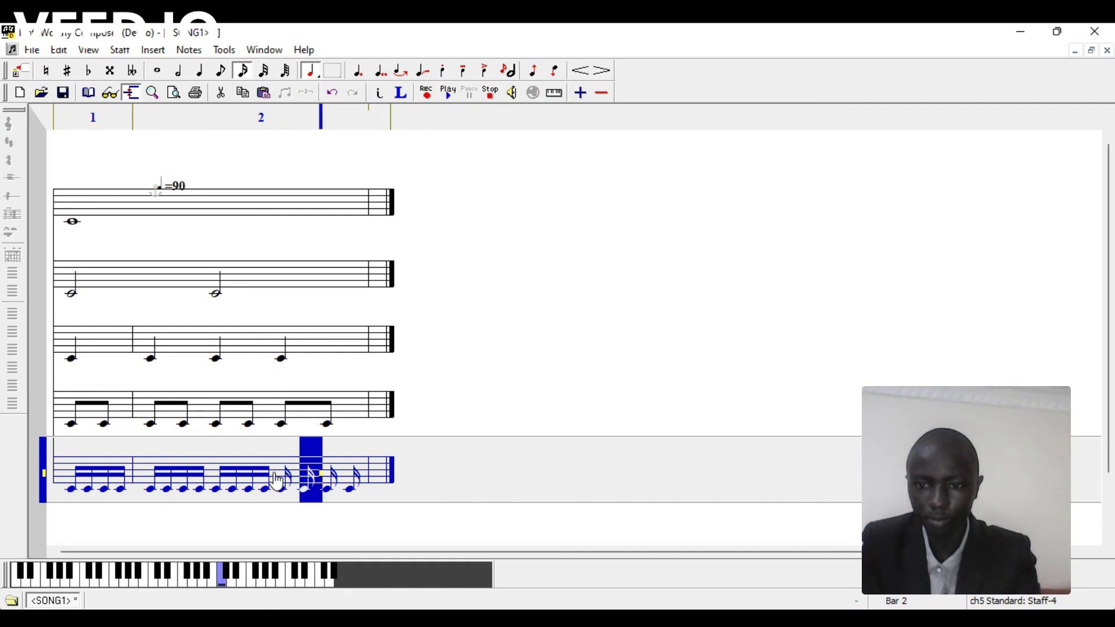
left_click_drag(279, 487, 353, 491)
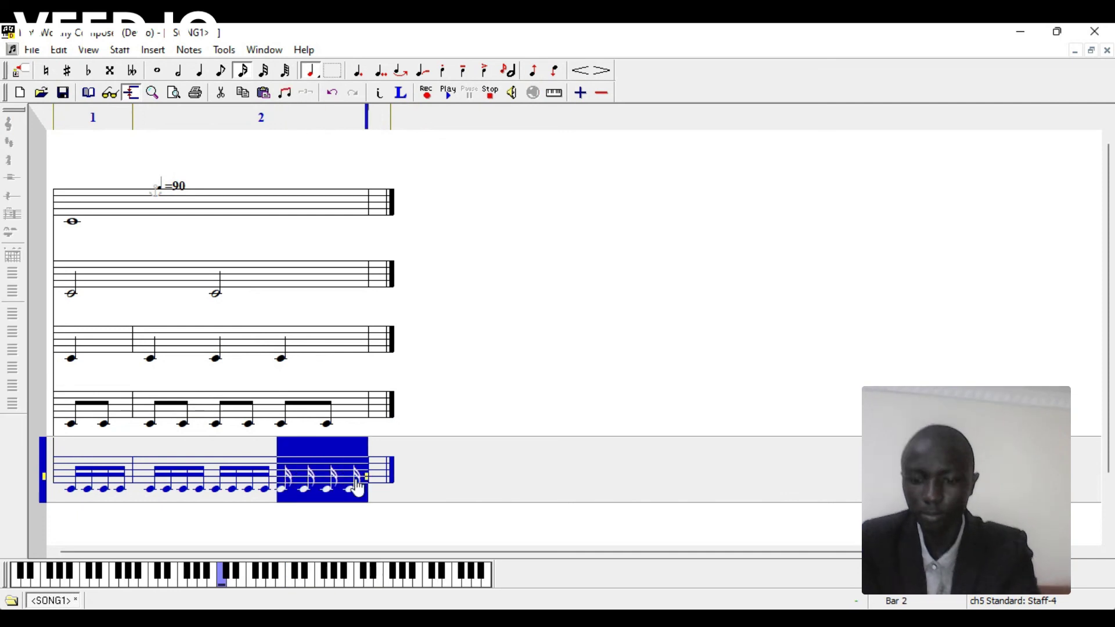
key("ctrl+b")
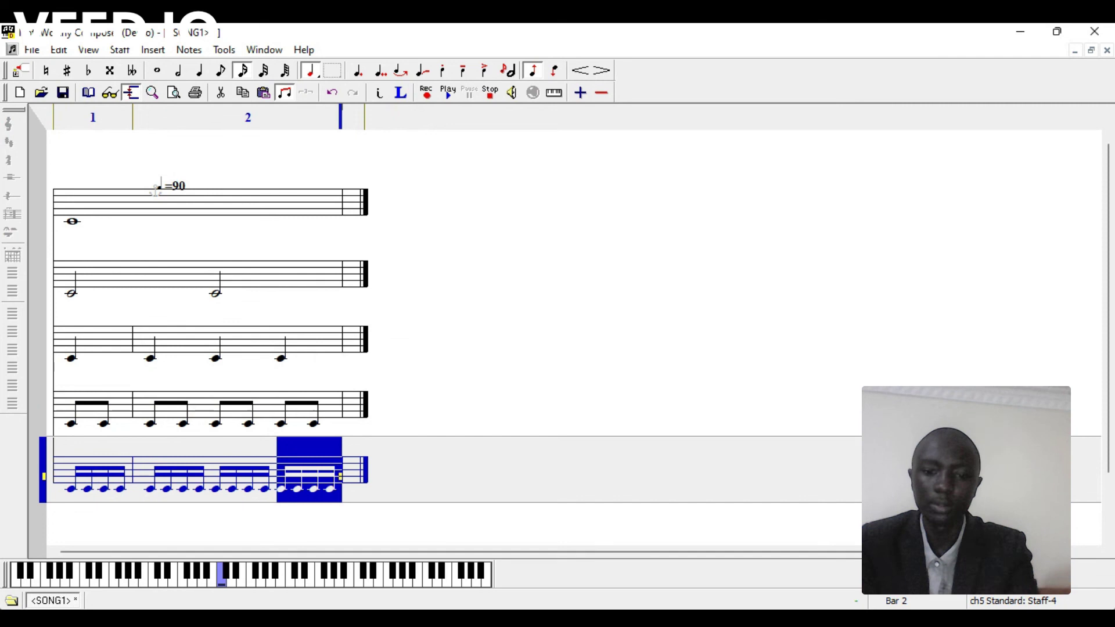